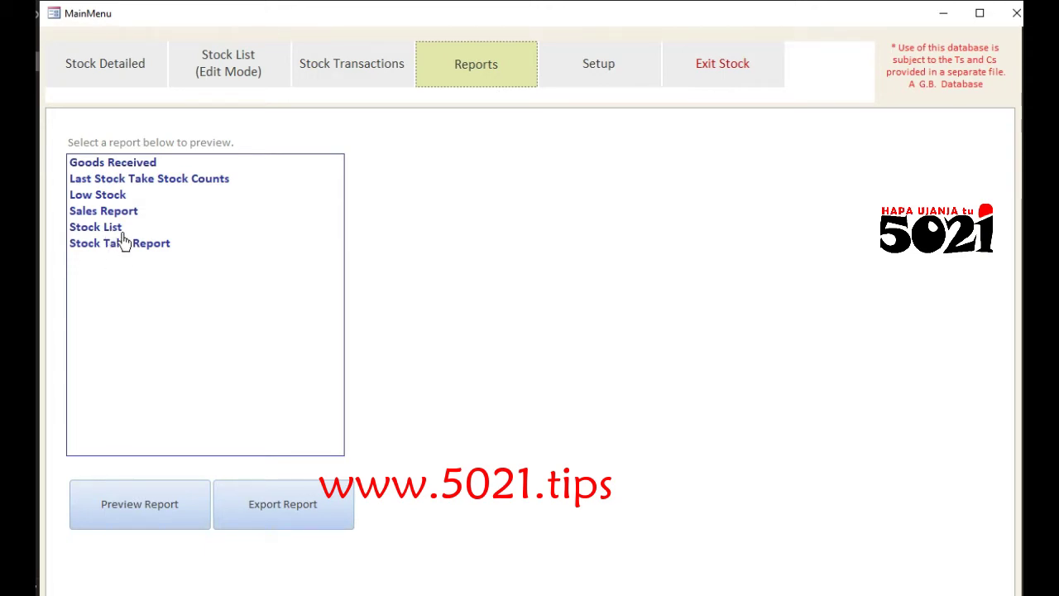
pyautogui.click(106, 231)
pyautogui.click(149, 509)
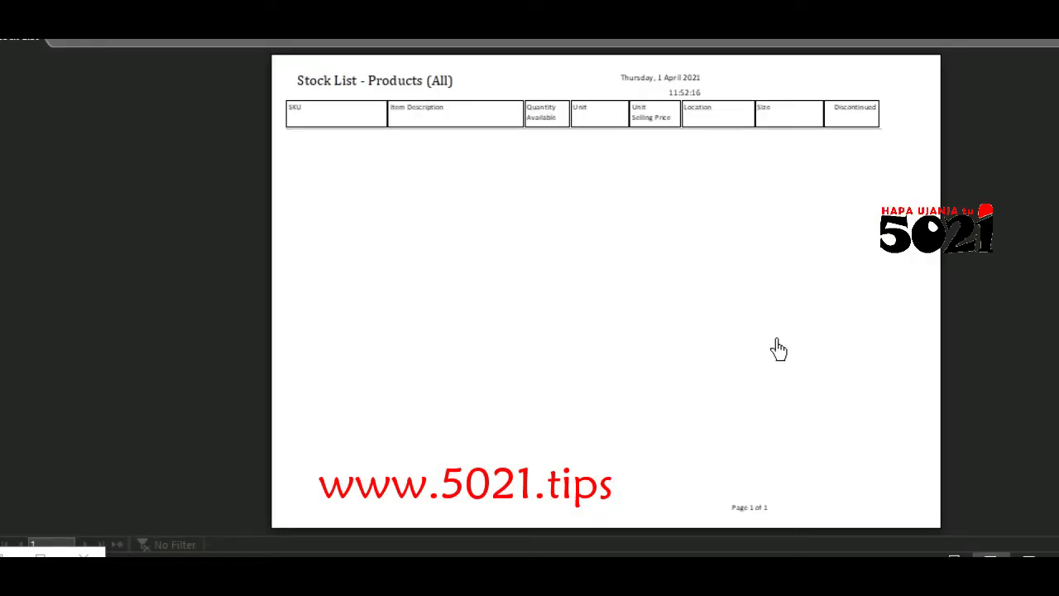
pyautogui.click(773, 350)
pyautogui.scroll(5, 596, 157)
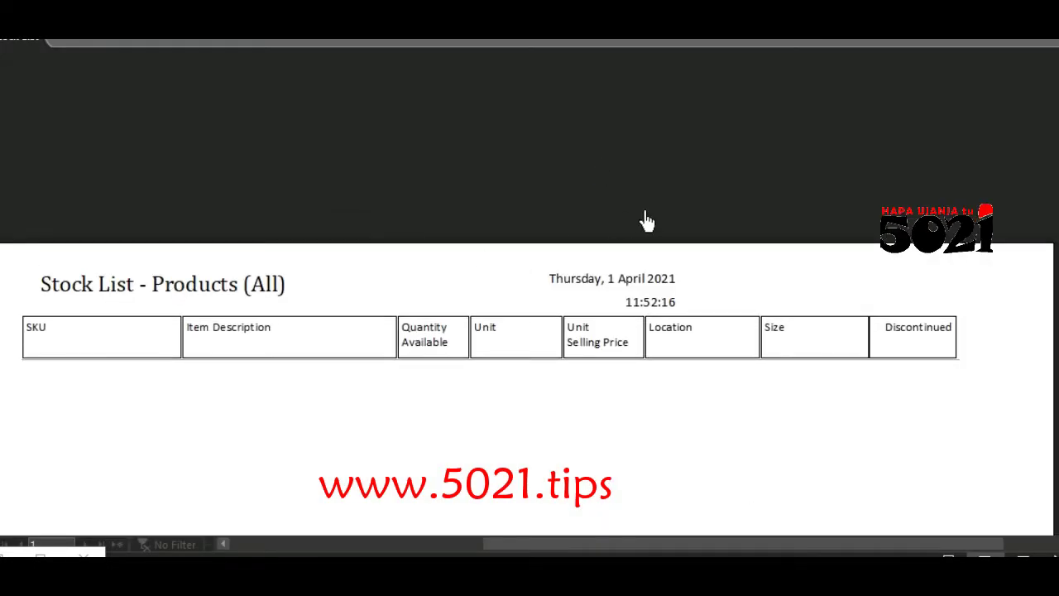
pyautogui.press('Escape')
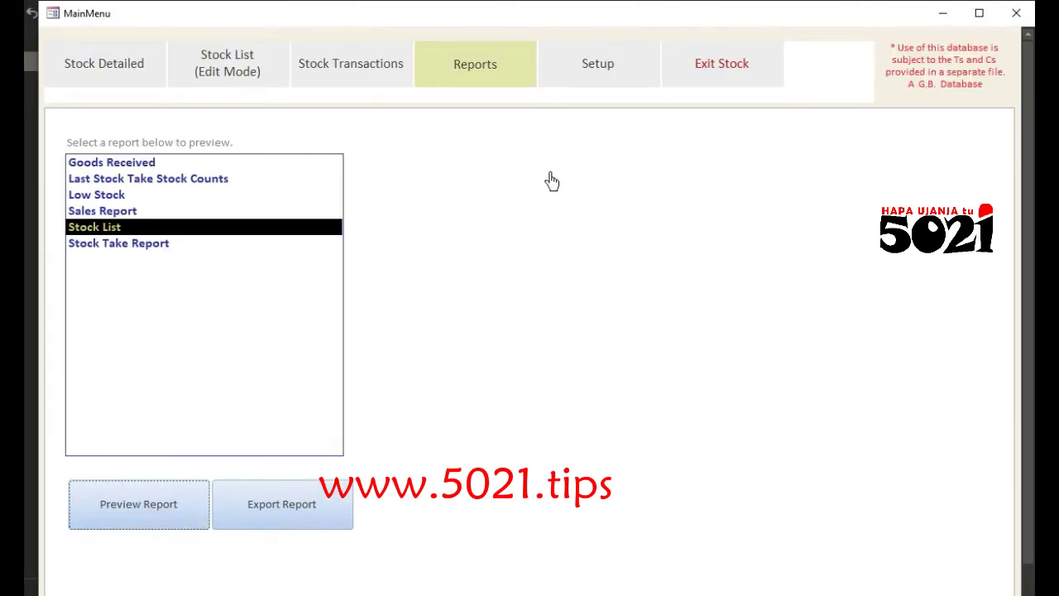
pyautogui.click(581, 75)
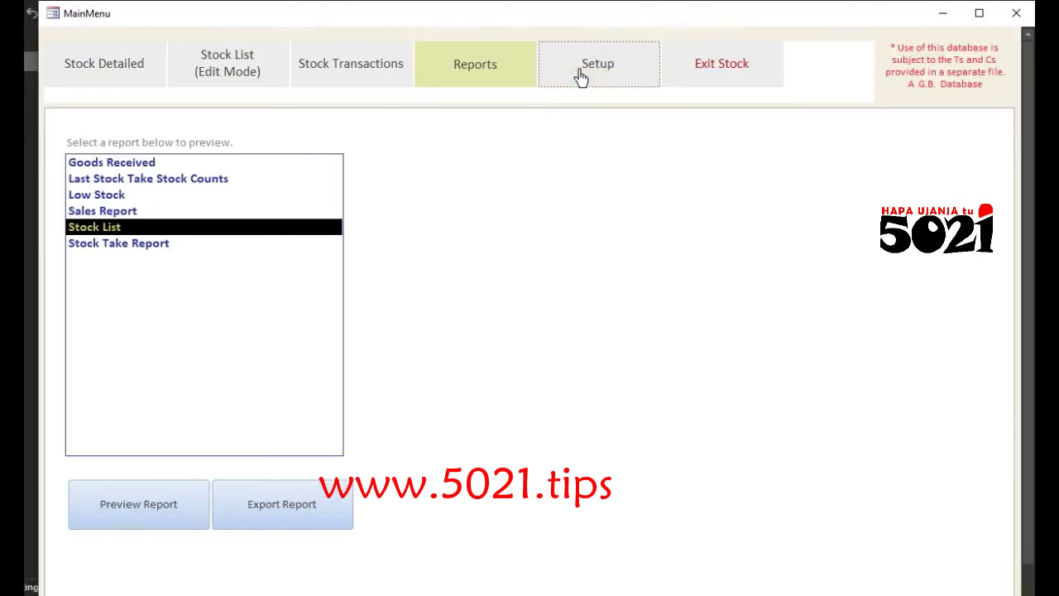
# Step: Enter the company name, first address line, town, county and post code on the Setup page
pyautogui.click(289, 138)
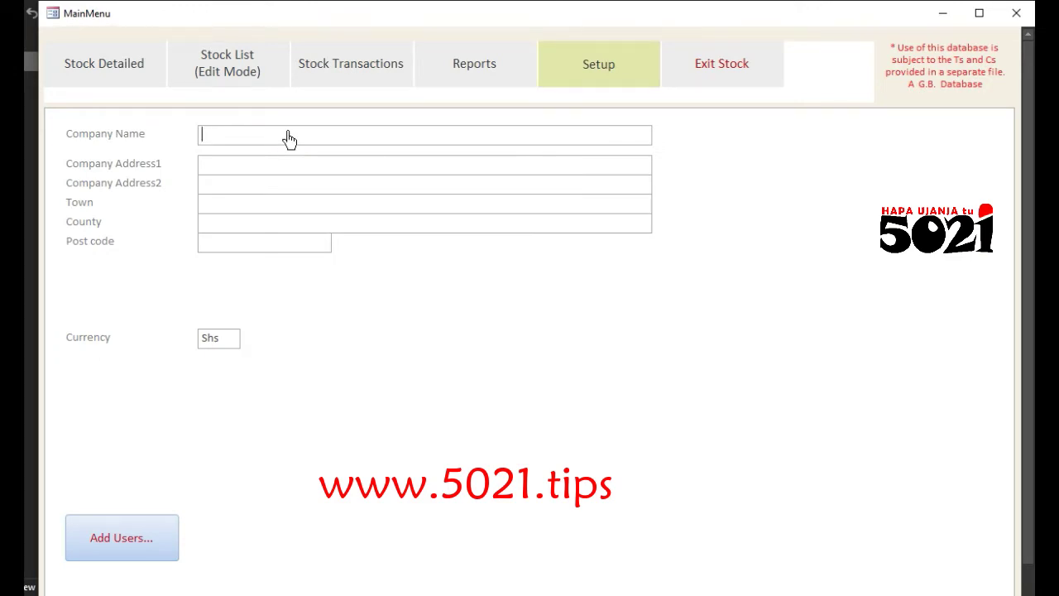
pyautogui.write('Museven Ltd')
pyautogui.click(283, 166)
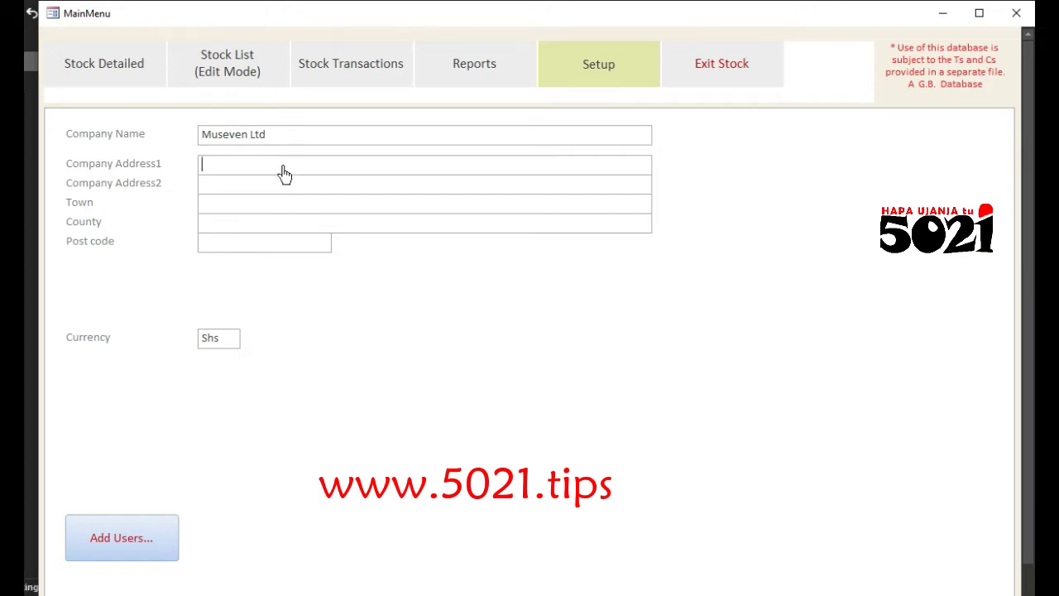
pyautogui.write('Kamapala')
pyautogui.click(239, 210)
pyautogui.write('Arusha')
pyautogui.click(258, 228)
pyautogui.write('Kenya')
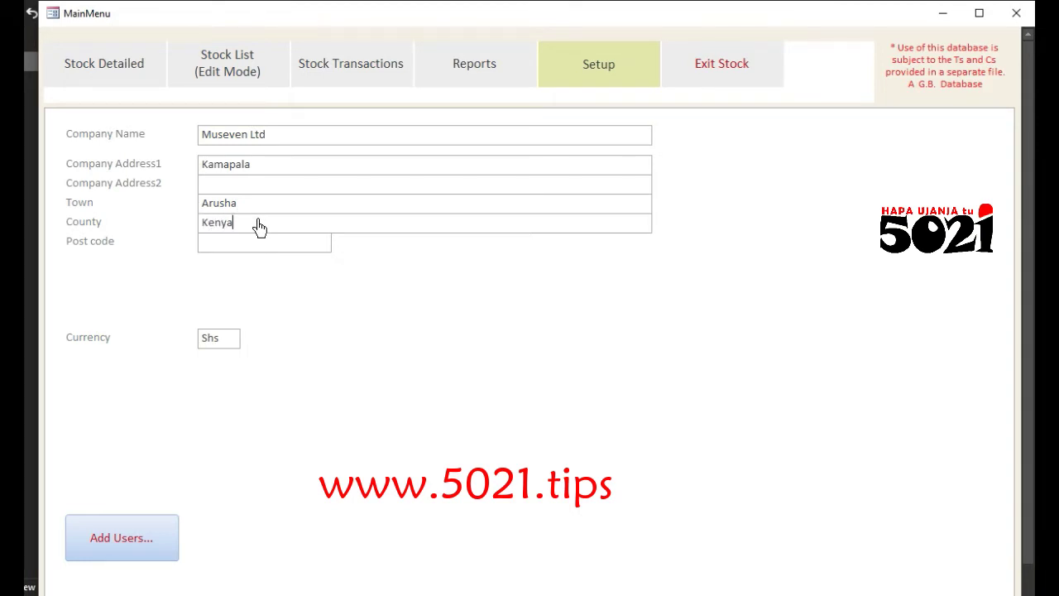
pyautogui.click(265, 250)
pyautogui.write('0250')
# Step: Set the currency field to Shs after trying other values
pyautogui.click(222, 343)
pyautogui.moveTo(222, 343); pyautogui.dragTo(178, 342)
pyautogui.write('Frw')
pyautogui.moveTo(224, 345); pyautogui.dragTo(173, 339)
pyautogui.write('Kwa')
pyautogui.press('BackSpace')
pyautogui.press('BackSpace')
pyautogui.press('BackSpace')
pyautogui.write('Shs')
# Step: Add a fourth user with its logon name and password, then close User Setup
pyautogui.click(117, 546)
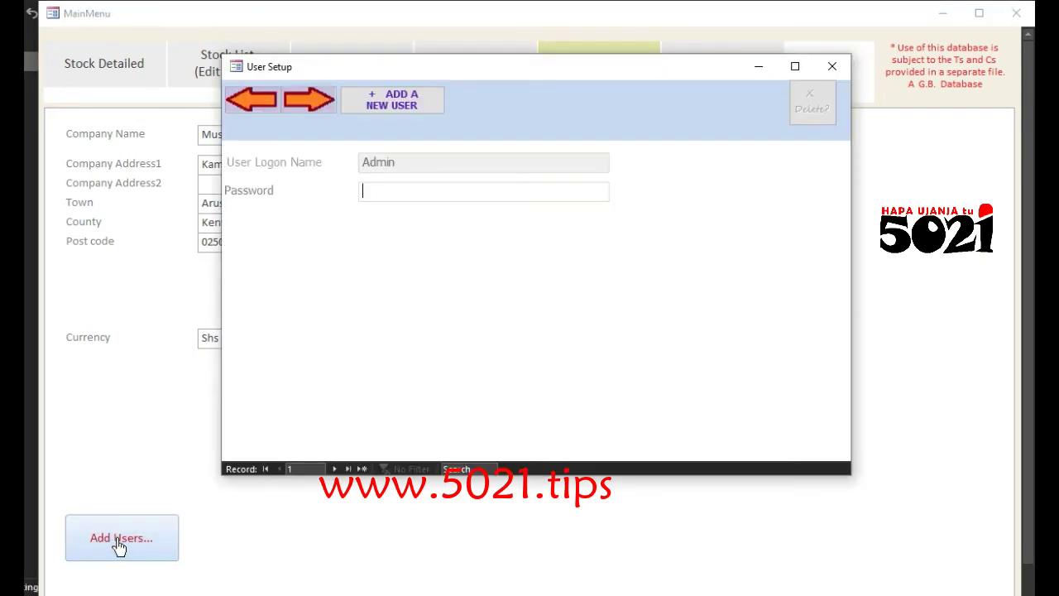
pyautogui.click(383, 108)
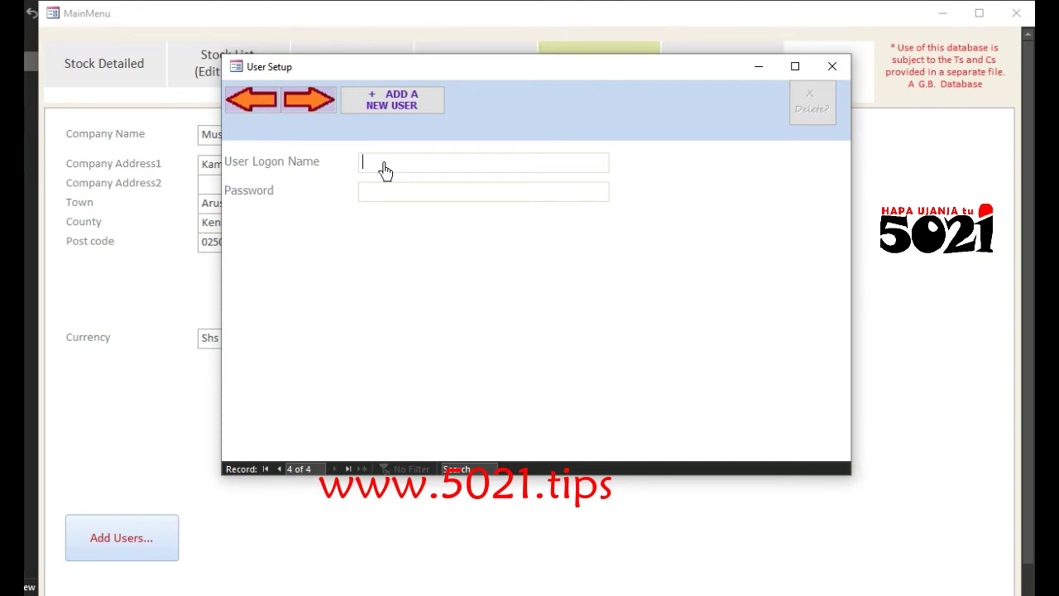
pyautogui.write('Kkwete********')
pyautogui.click(396, 109)
pyautogui.click(833, 66)
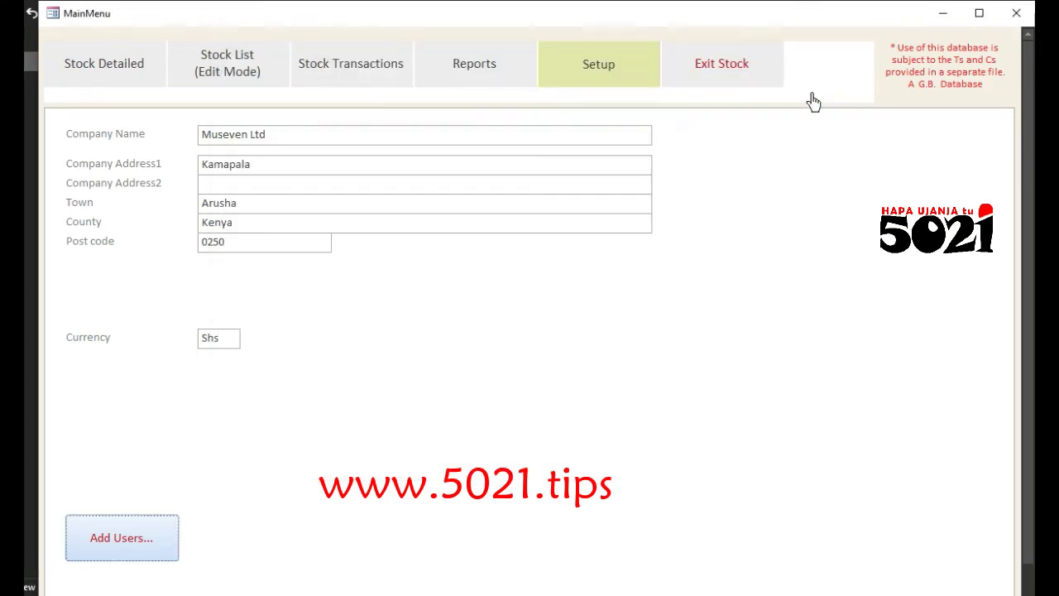
# Step: Go to the Stock Detailed page and start a blank new inventory item
pyautogui.click(91, 72)
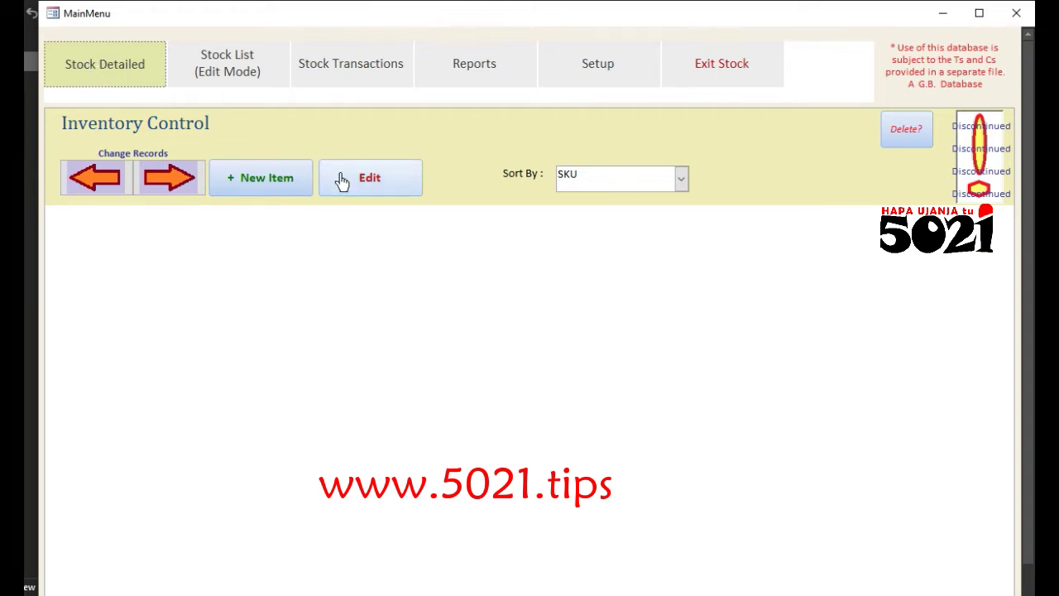
pyautogui.click(255, 188)
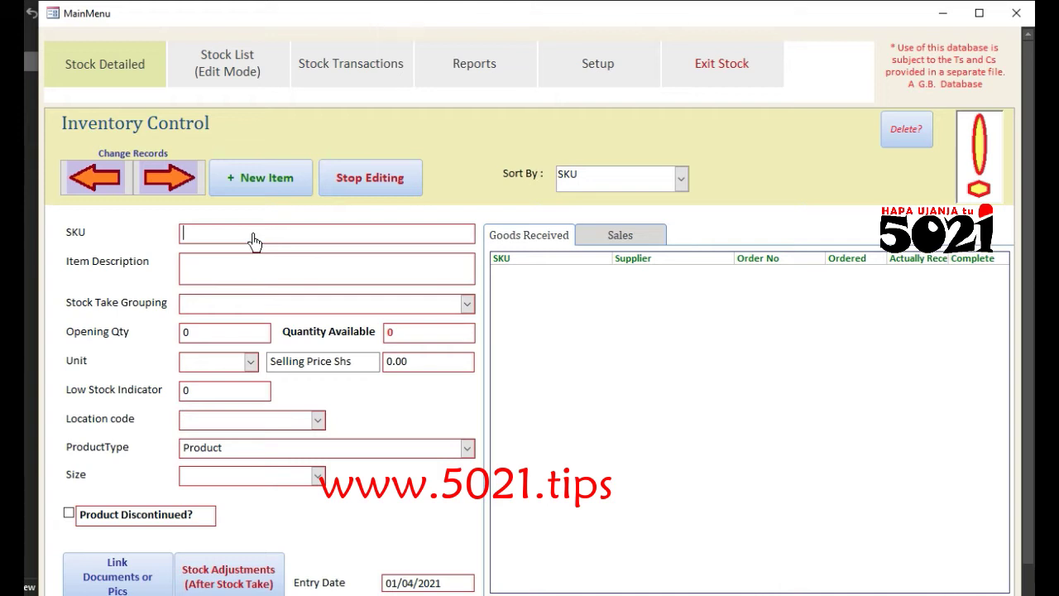
# Step: Set the SKU to taa and the description to 'hatta ya gar zote nodkdkdlk'
pyautogui.write('8595050')
pyautogui.moveTo(254, 240); pyautogui.dragTo(158, 239)
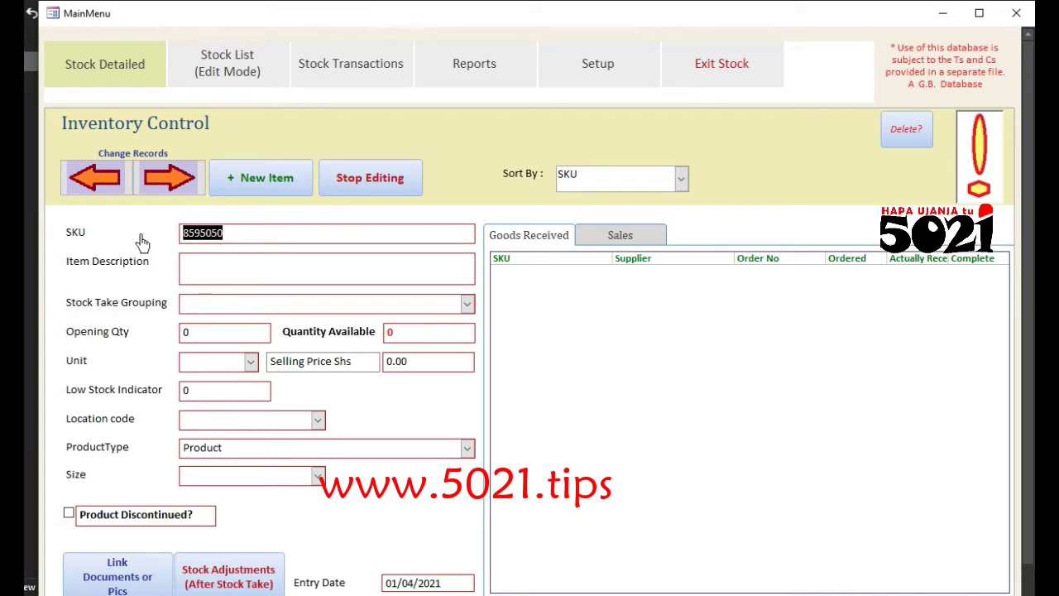
pyautogui.write('taa')
pyautogui.click(237, 289)
pyautogui.write('h')
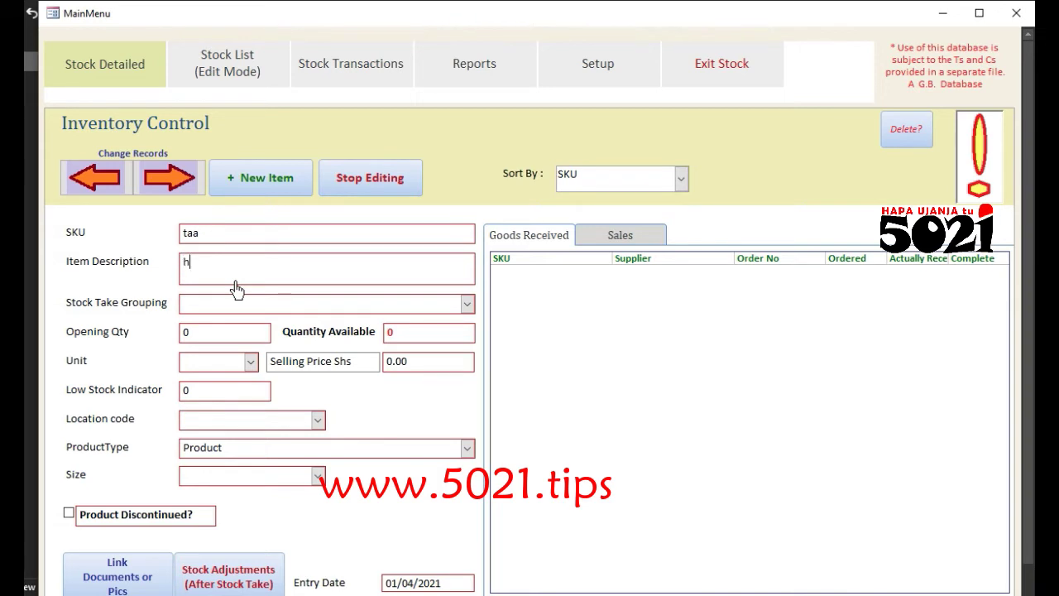
pyautogui.write('atta ya gar zote nodkdkdlk')
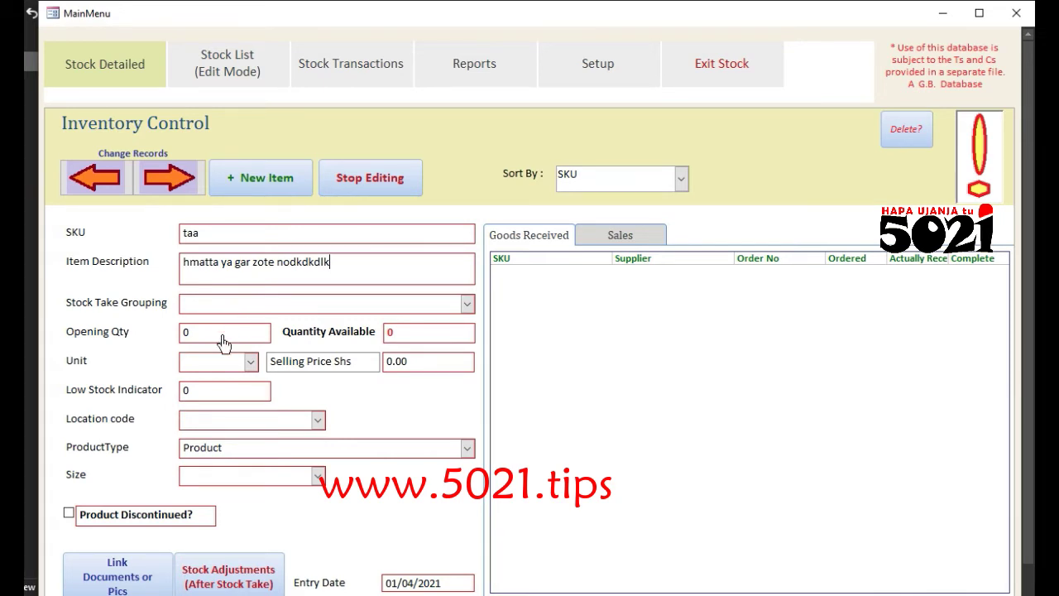
# Step: Enter opening quantity 6000, unit 1, selling price 4000 and low-stock indicator 1000
pyautogui.click(172, 342)
pyautogui.write('6000')
pyautogui.click(411, 338)
pyautogui.click(225, 369)
pyautogui.write('1')
pyautogui.moveTo(406, 371); pyautogui.dragTo(383, 371)
pyautogui.write('4000')
pyautogui.press('Tab')
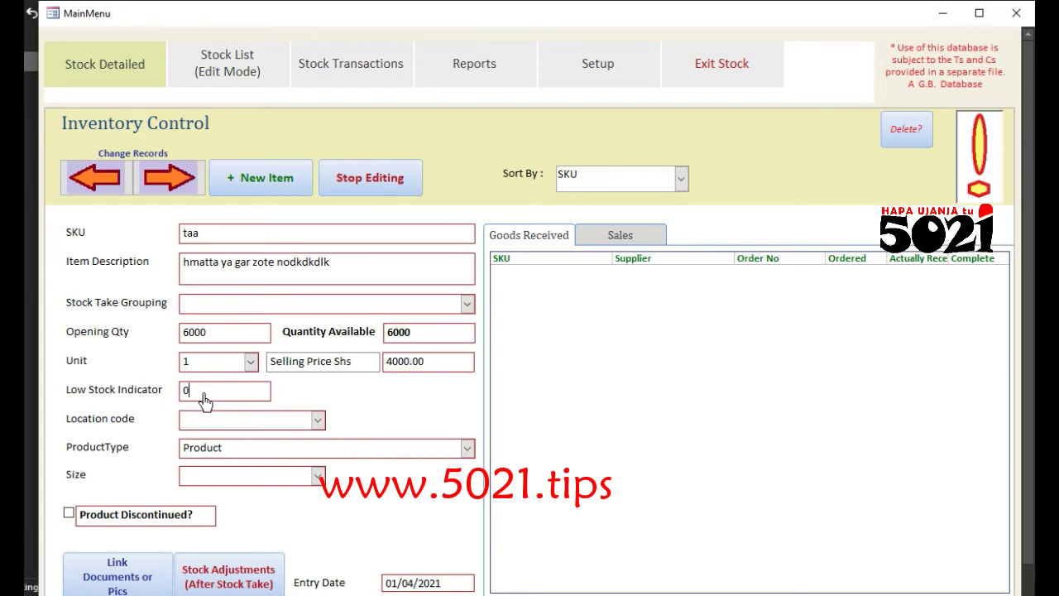
pyautogui.write('1000')
# Step: Set the item's size to kubwa
pyautogui.click(297, 428)
pyautogui.click(257, 478)
pyautogui.write('b')
pyautogui.press('BackSpace')
pyautogui.write('kubwa')
pyautogui.scroll(-1, 1026, 434)
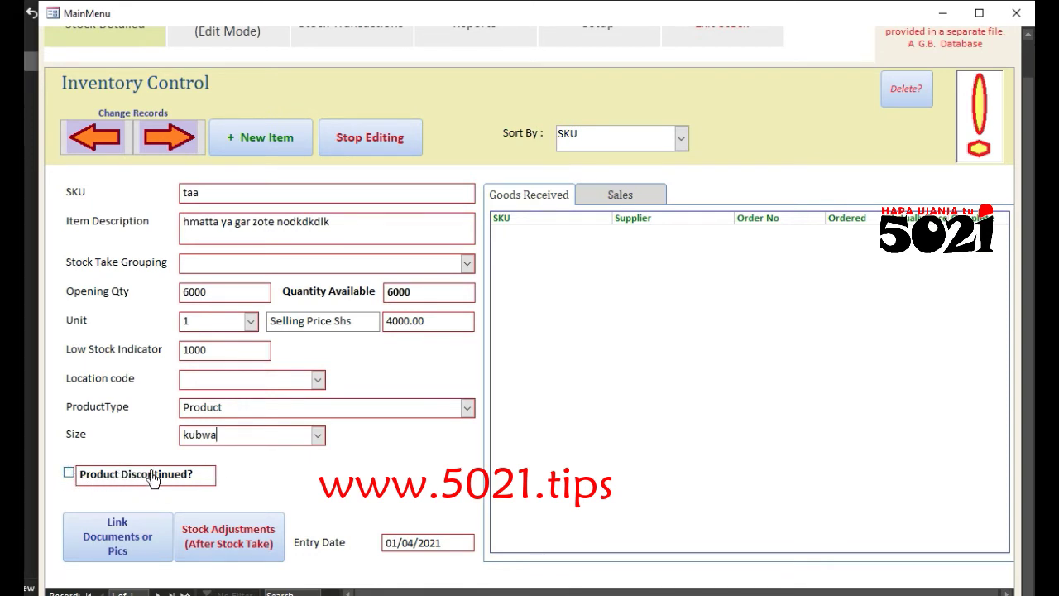
# Step: Link the picture nissanuals.png from Pictures to item taa, then close the picture view
pyautogui.click(147, 546)
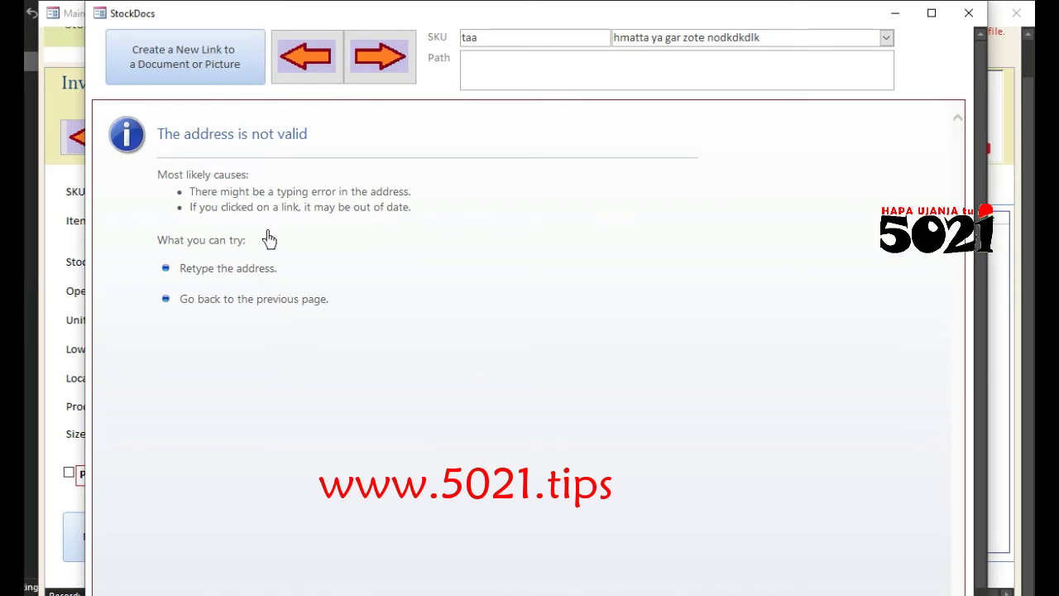
pyautogui.click(233, 75)
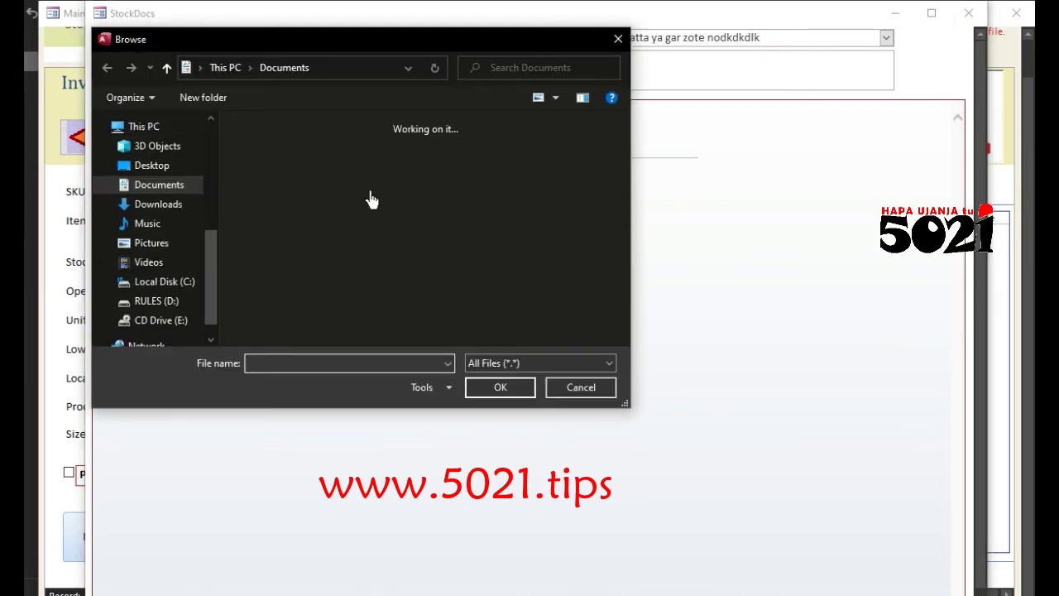
pyautogui.click(163, 247)
pyautogui.scroll(-5, 463, 248)
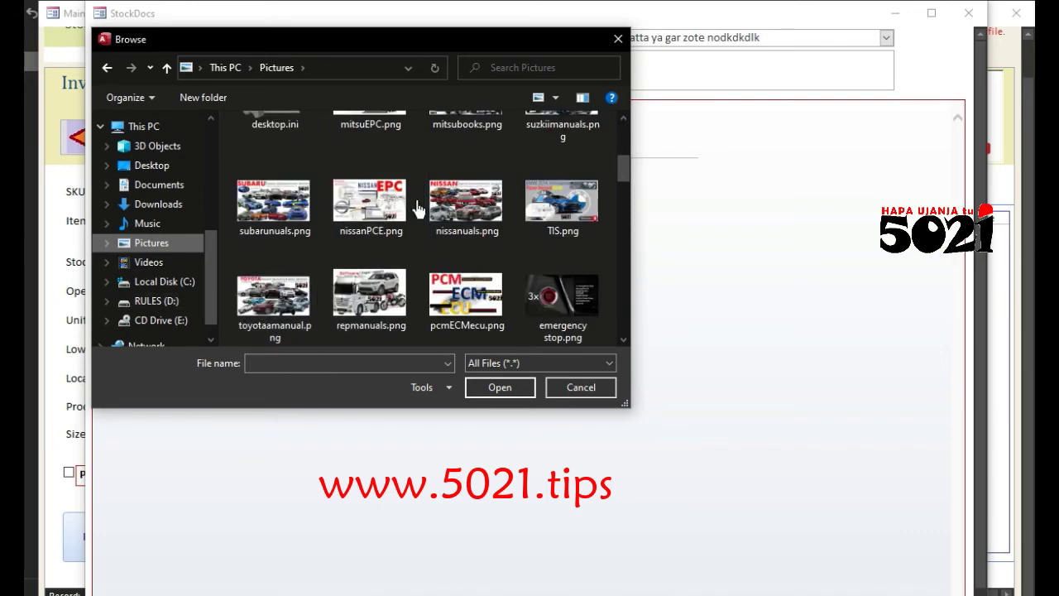
pyautogui.click(461, 217)
pyautogui.click(498, 387)
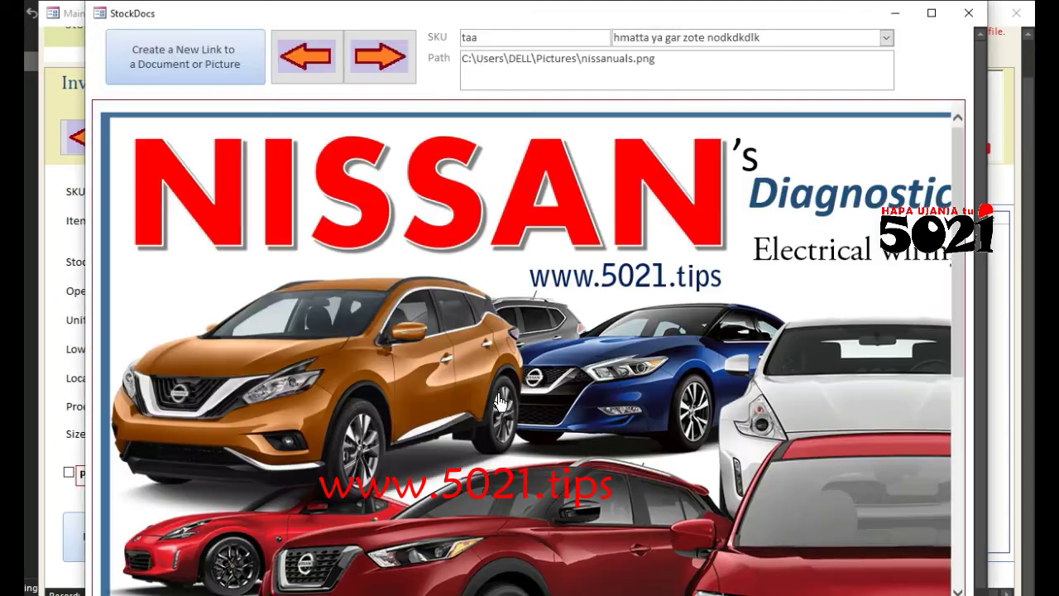
pyautogui.scroll(-5, 497, 400)
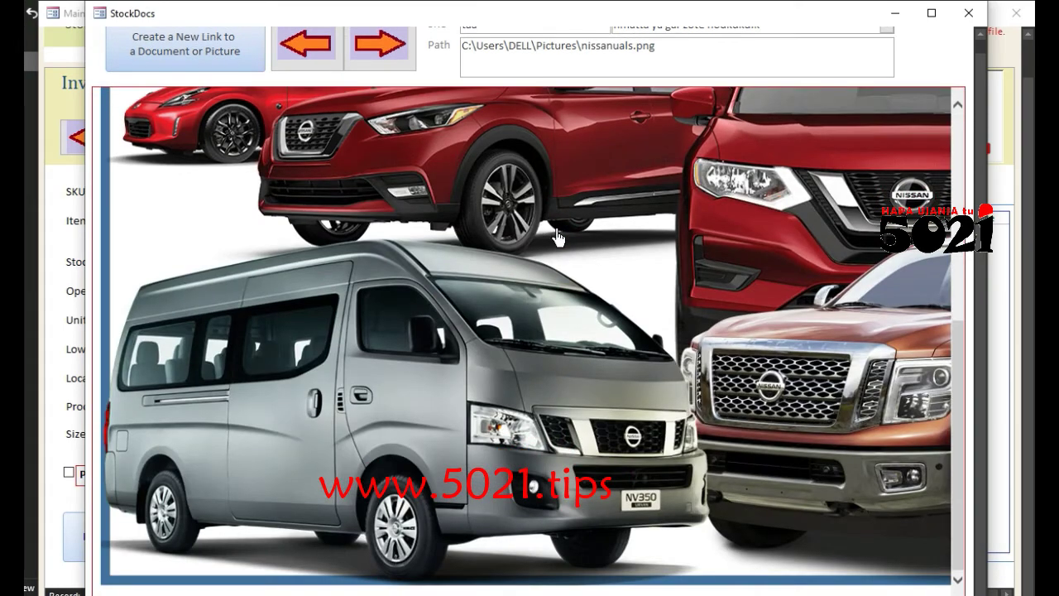
pyautogui.scroll(5, 559, 238)
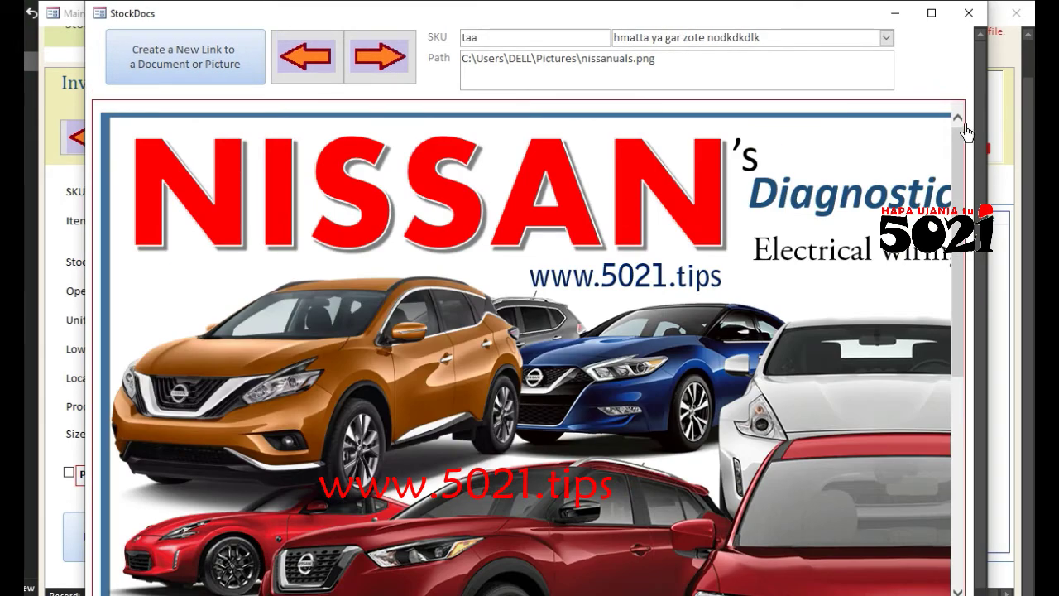
pyautogui.click(970, 16)
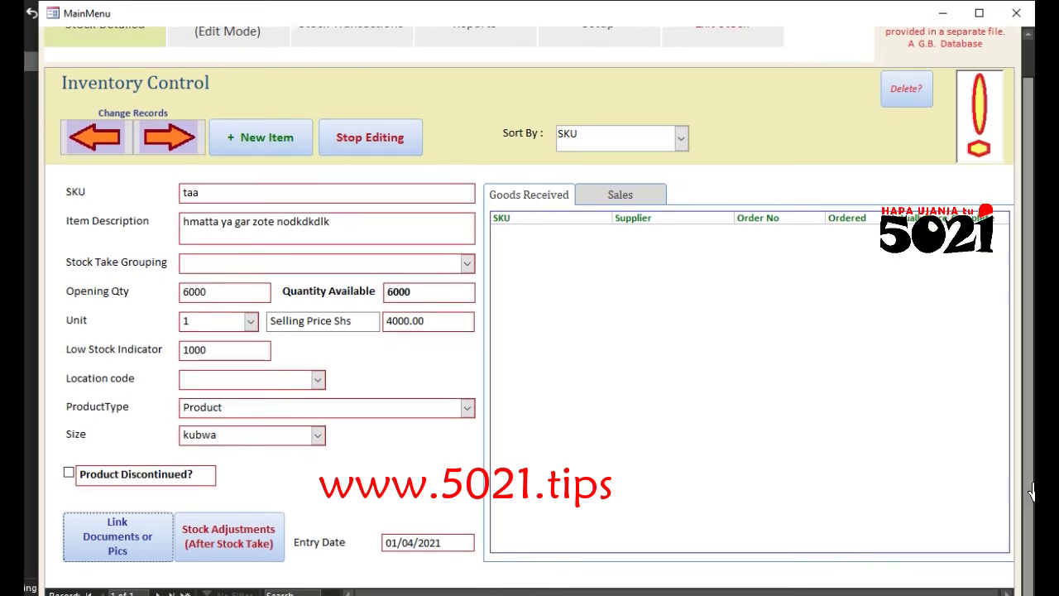
pyautogui.scroll(2, 1031, 472)
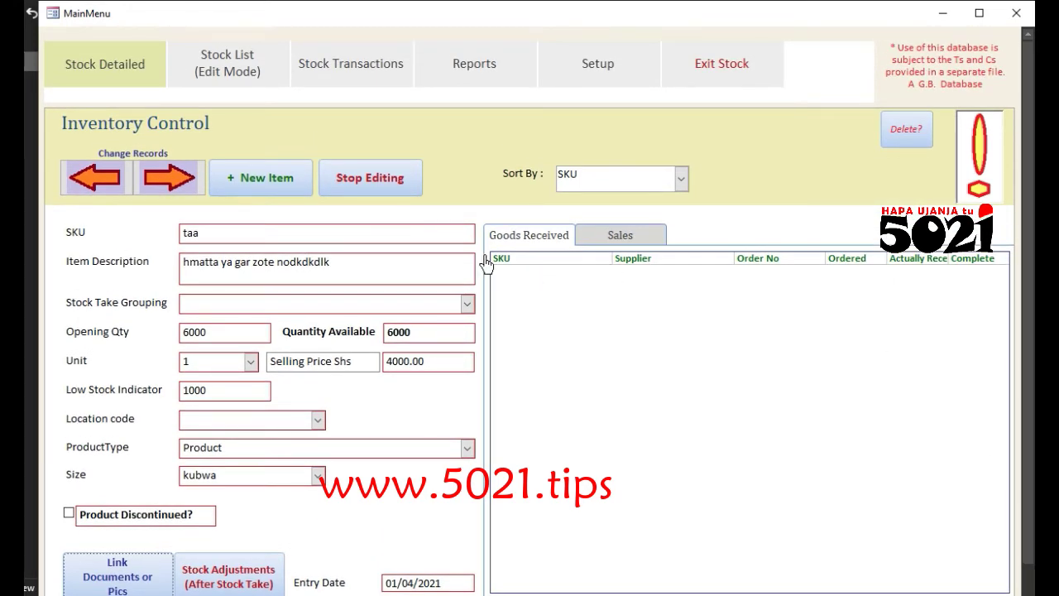
# Step: Start a fresh blank stock record, dismissing the Ooops note, ready for its SKU
pyautogui.click(272, 187)
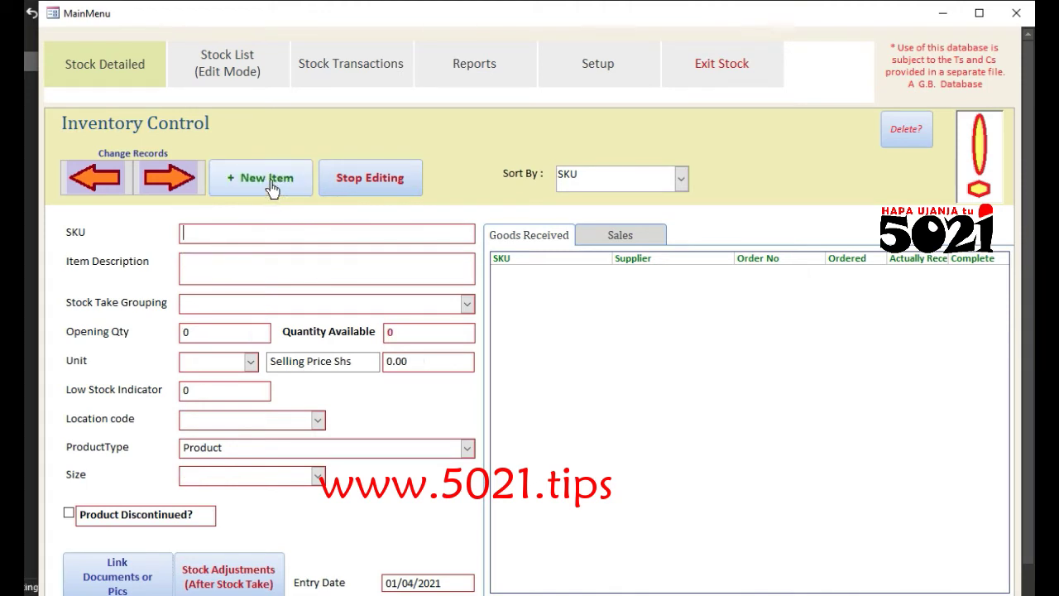
pyautogui.click(190, 186)
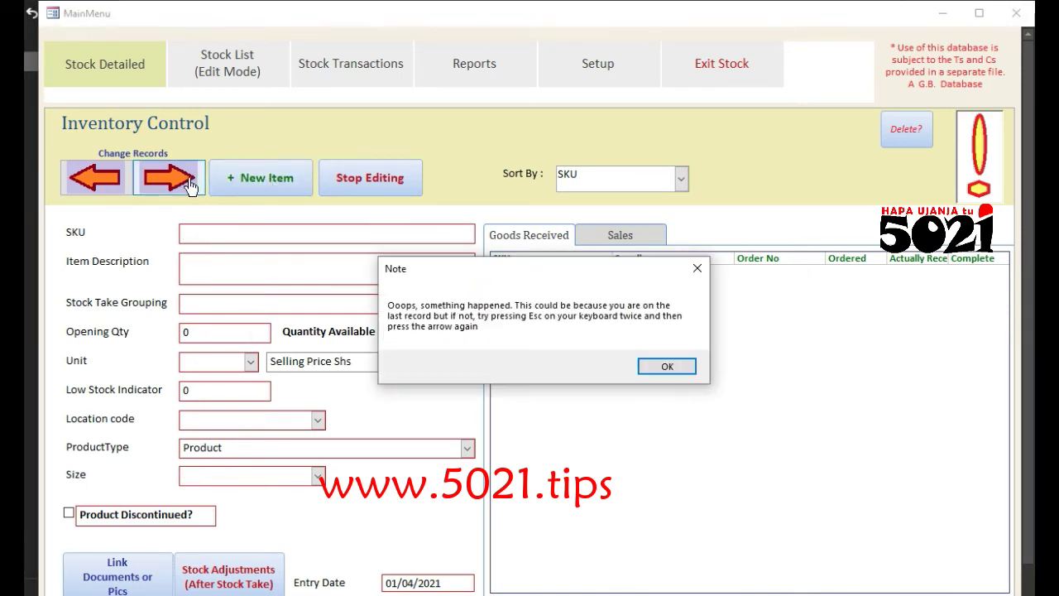
pyautogui.click(679, 369)
pyautogui.click(281, 239)
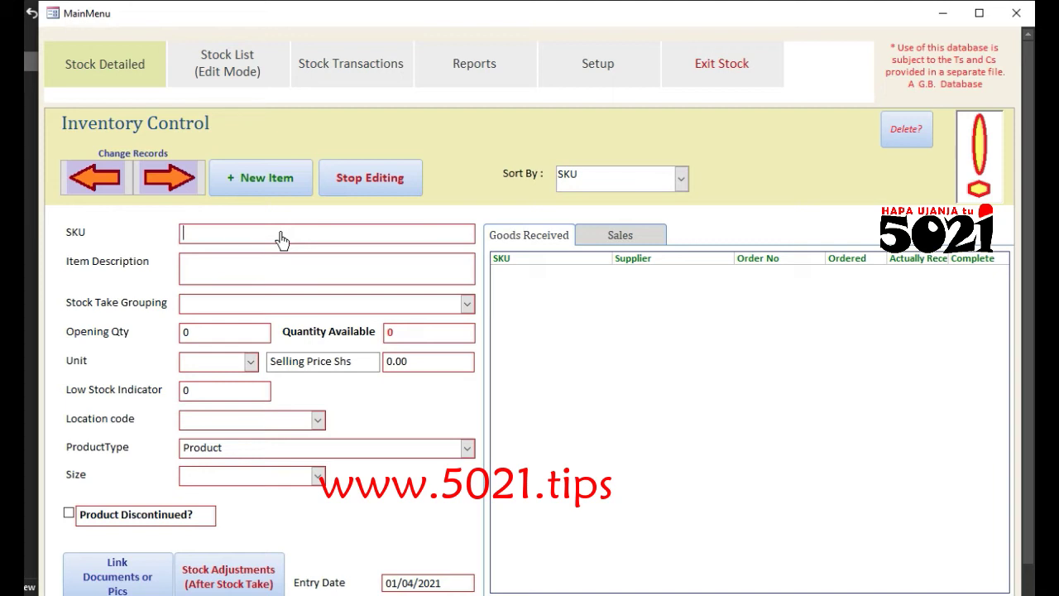
# Step: Enter SKU plag, description 'fxfcergergvergregvevgrhththhvevetvttt' and opening quantity 3000
pyautogui.write('plag')
pyautogui.click(265, 275)
pyautogui.write('fxfcergergvergregvevgrhththhvevetvttt')
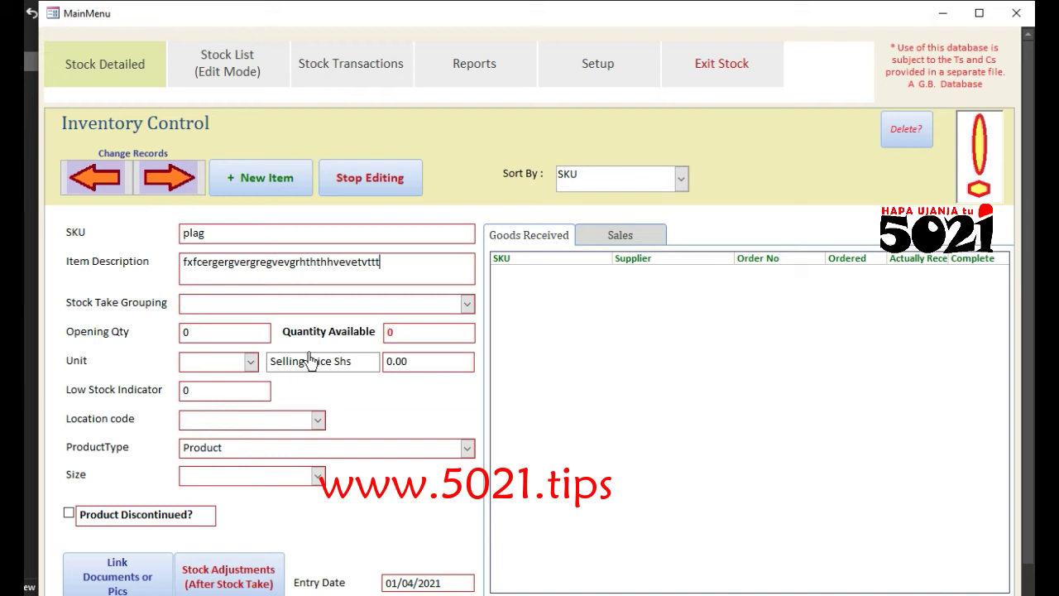
pyautogui.click(207, 335)
pyautogui.press('BackSpace')
pyautogui.write('6')
pyautogui.write('0')
pyautogui.write('00')
pyautogui.press('BackSpace')
pyautogui.press('BackSpace')
pyautogui.press('BackSpace')
pyautogui.press('BackSpace')
pyautogui.write('3000')
# Step: Set plag's unit to 1, selling price 4000, low-stock indicator 1000 and size fat
pyautogui.click(418, 343)
pyautogui.click(222, 375)
pyautogui.write('1')
pyautogui.press('Tab')
pyautogui.write('4000')
pyautogui.press('Tab')
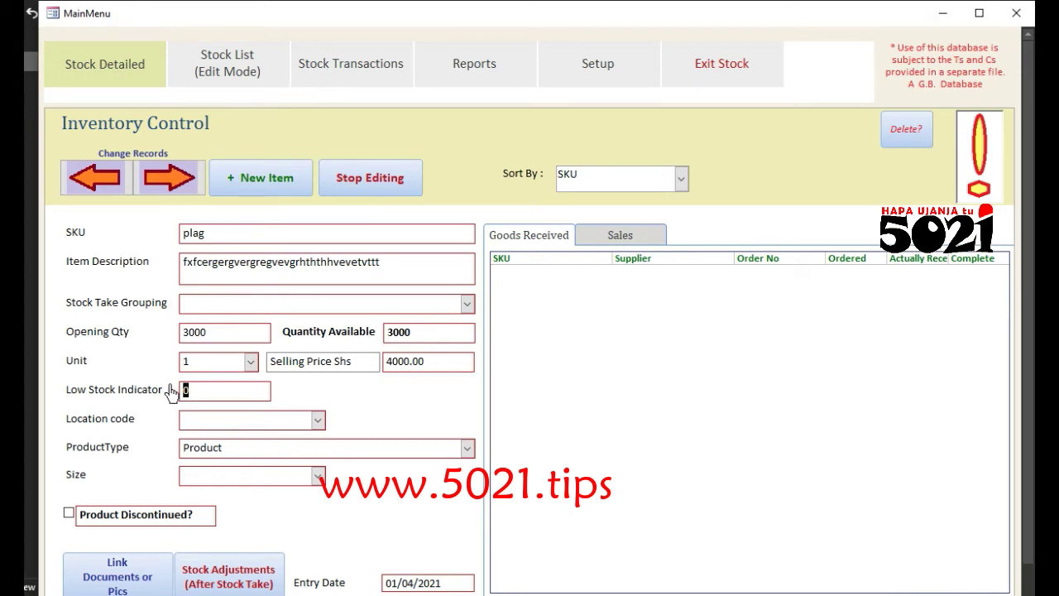
pyautogui.write('1000')
pyautogui.click(274, 480)
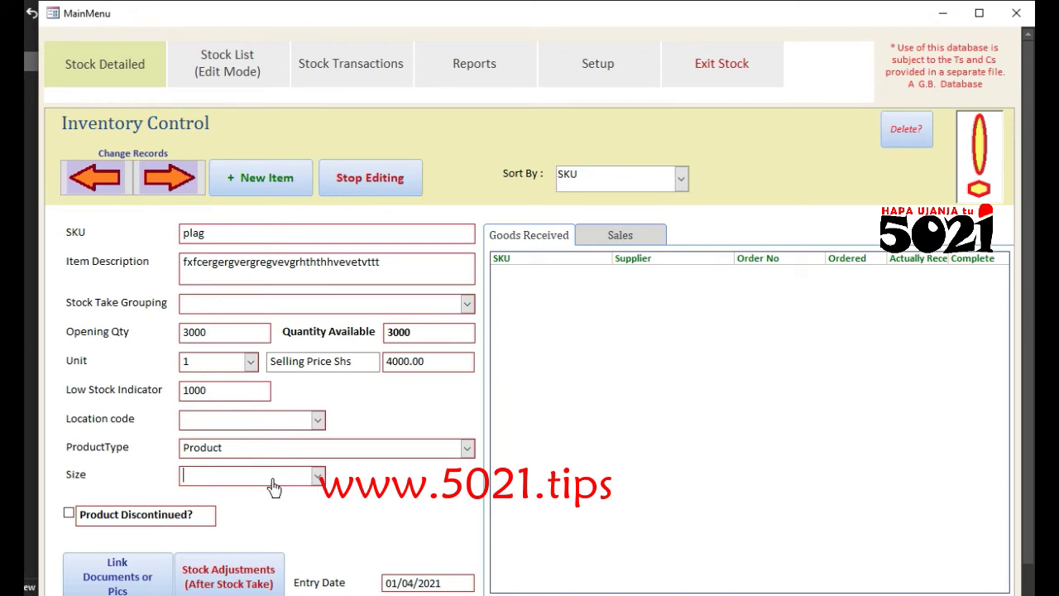
pyautogui.write('fat')
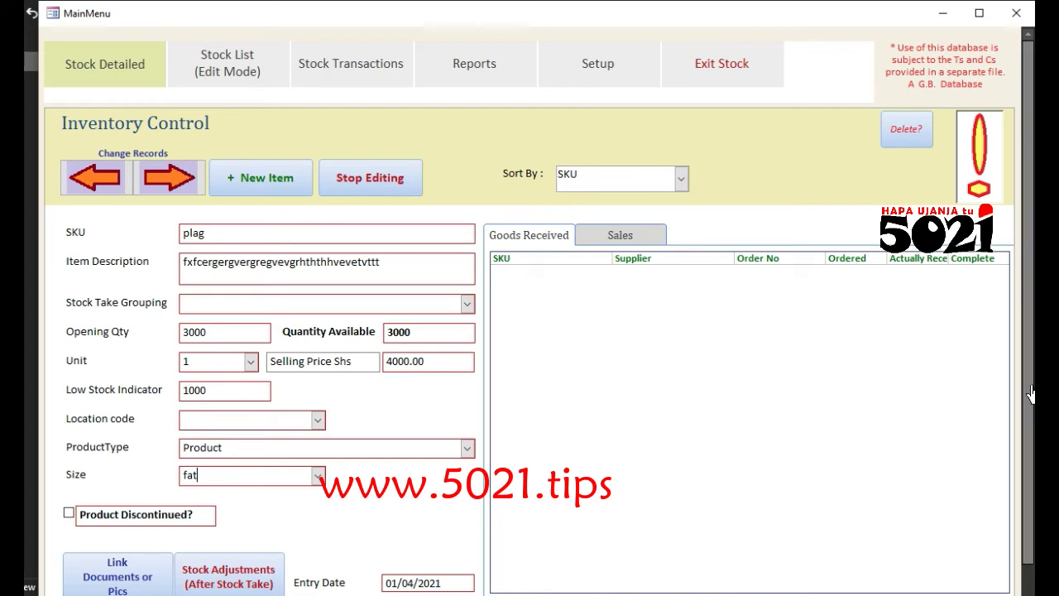
pyautogui.scroll(-1, 1029, 396)
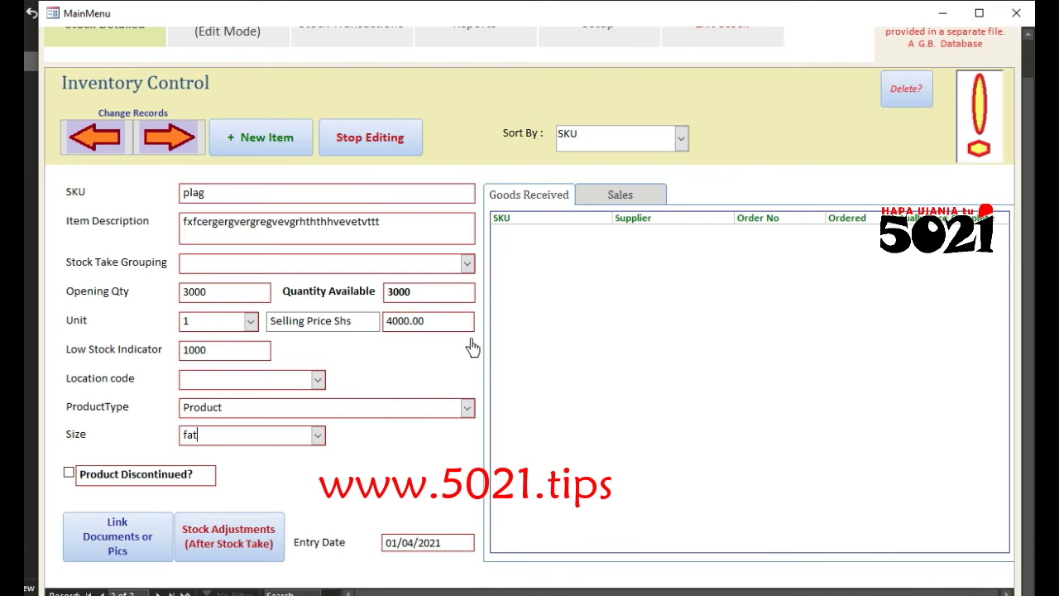
# Step: Save plag, switch to the Stock List (Edit Mode) page and add a blank item row
pyautogui.click(169, 137)
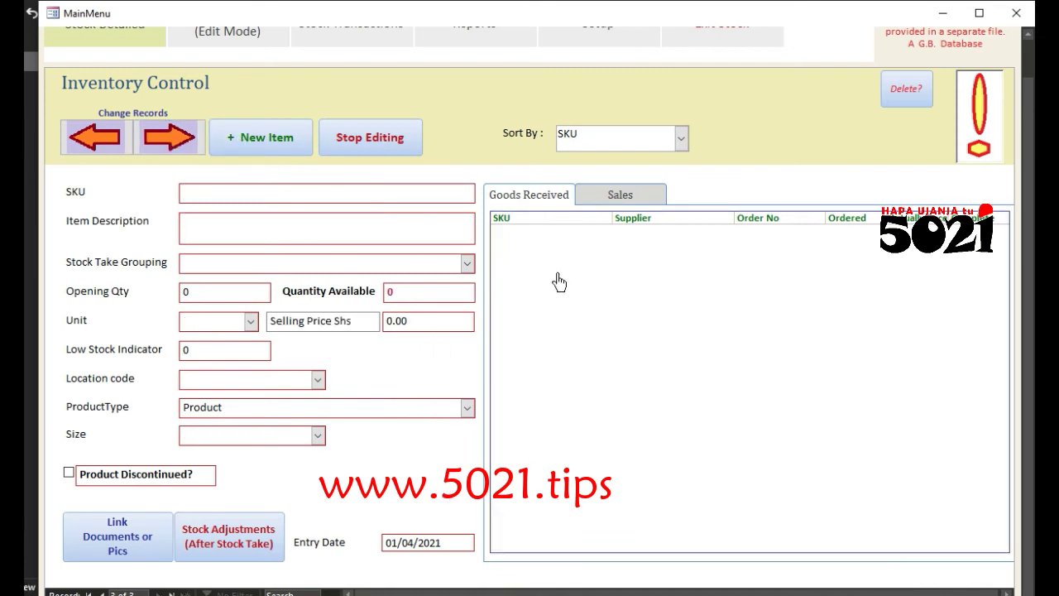
pyautogui.scroll(1, 1027, 484)
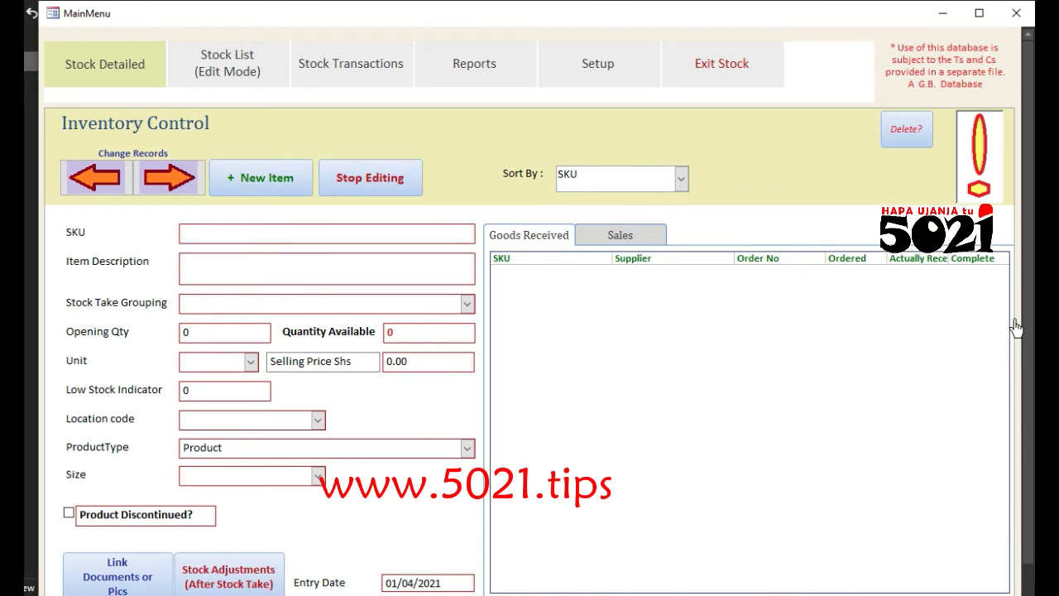
pyautogui.click(230, 88)
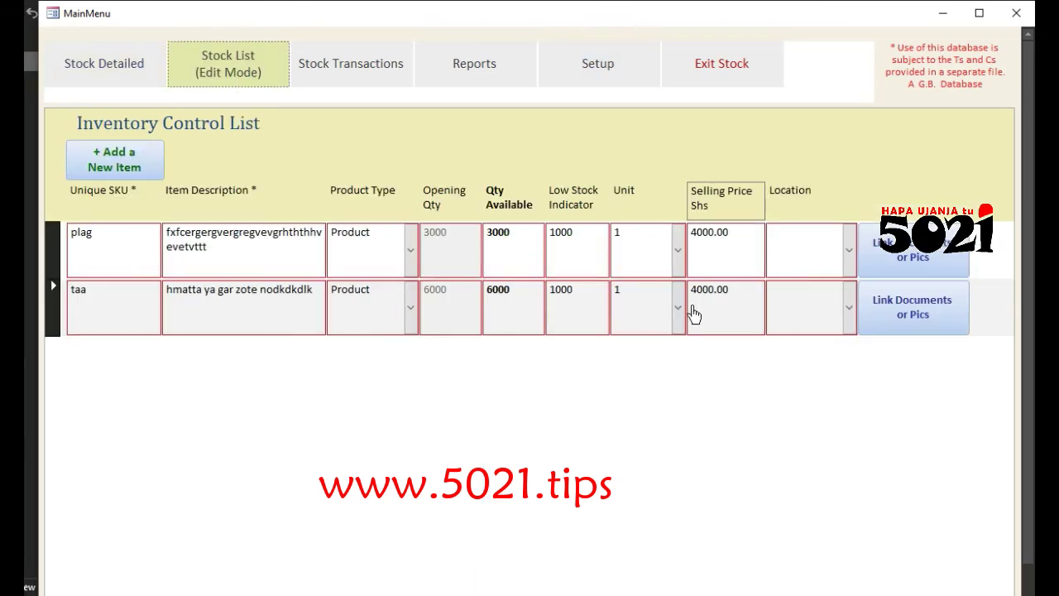
pyautogui.click(121, 79)
pyautogui.click(263, 69)
pyautogui.click(115, 162)
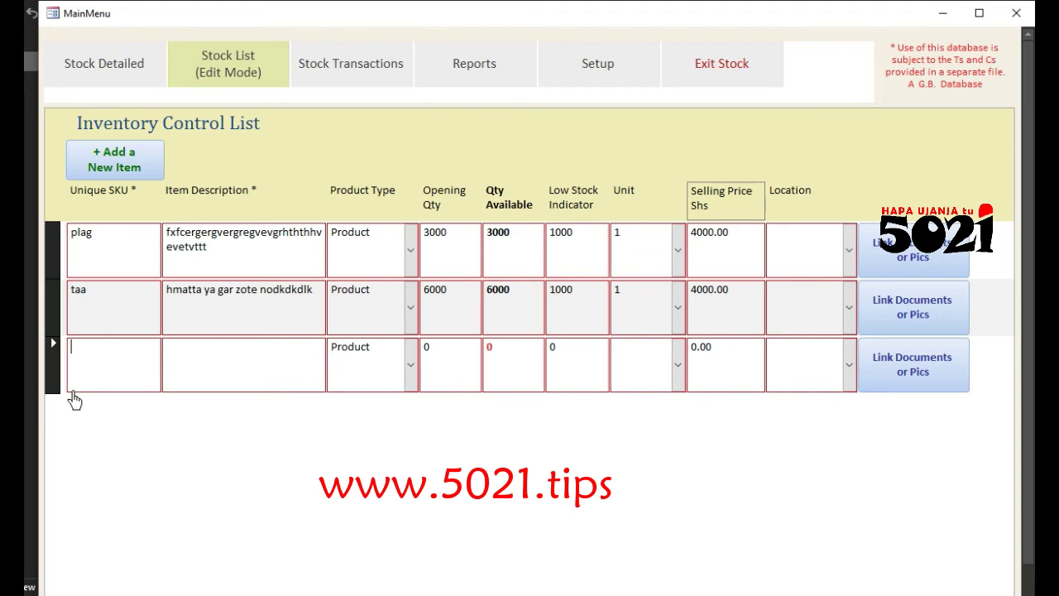
# Step: Enter new item sam with a placeholder description and opening quantity 300
pyautogui.write('sam')
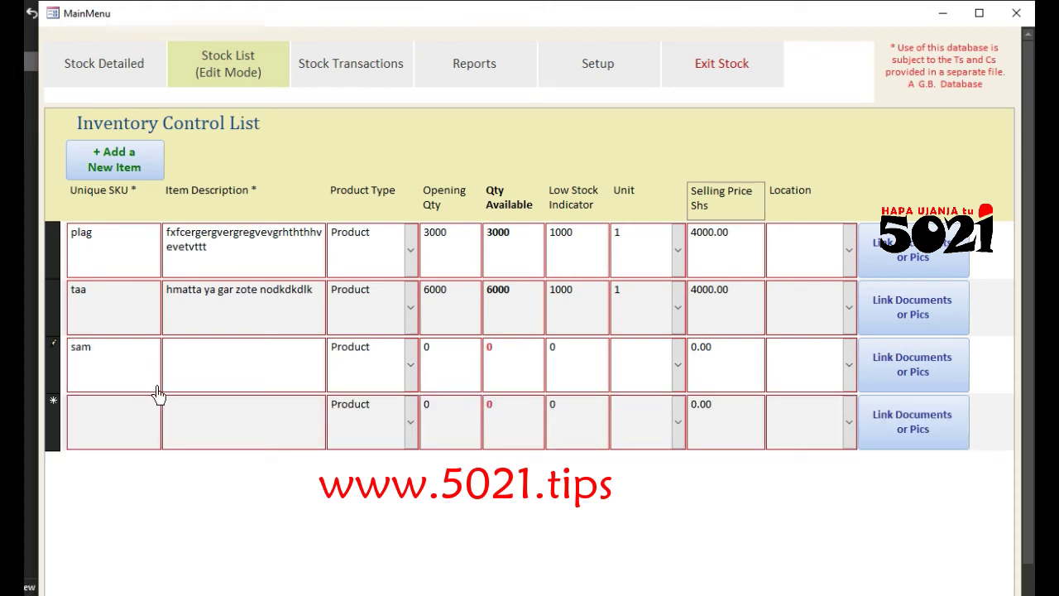
pyautogui.click(212, 380)
pyautogui.write('ererggrhrhrtrjyrjryj')
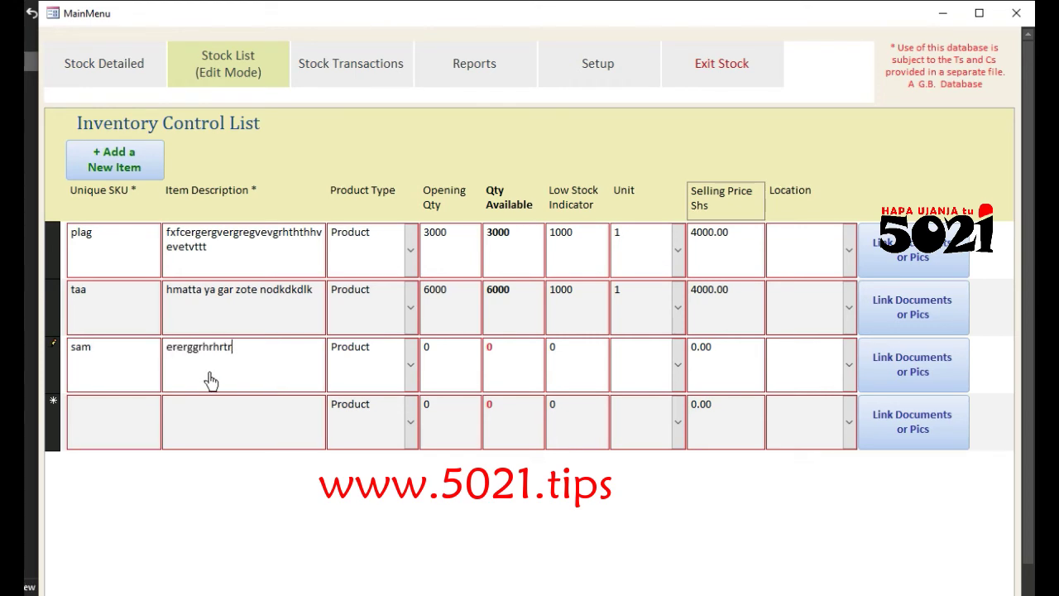
pyautogui.click(425, 348)
pyautogui.write('300')
pyautogui.click(519, 378)
# Step: Give sam low stock 50, unit 1 and selling price 7000, then commit the row
pyautogui.click(573, 366)
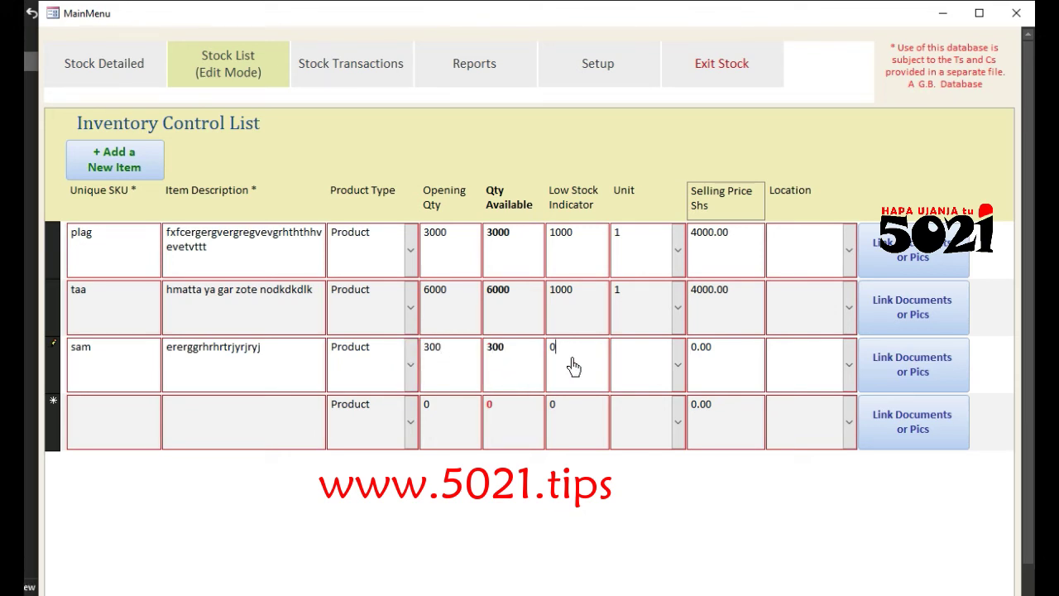
pyautogui.press('BackSpace')
pyautogui.write('50')
pyautogui.click(627, 373)
pyautogui.write('1')
pyautogui.click(732, 359)
pyautogui.press('BackSpace')
pyautogui.press('BackSpace')
pyautogui.press('BackSpace')
pyautogui.press('BackSpace')
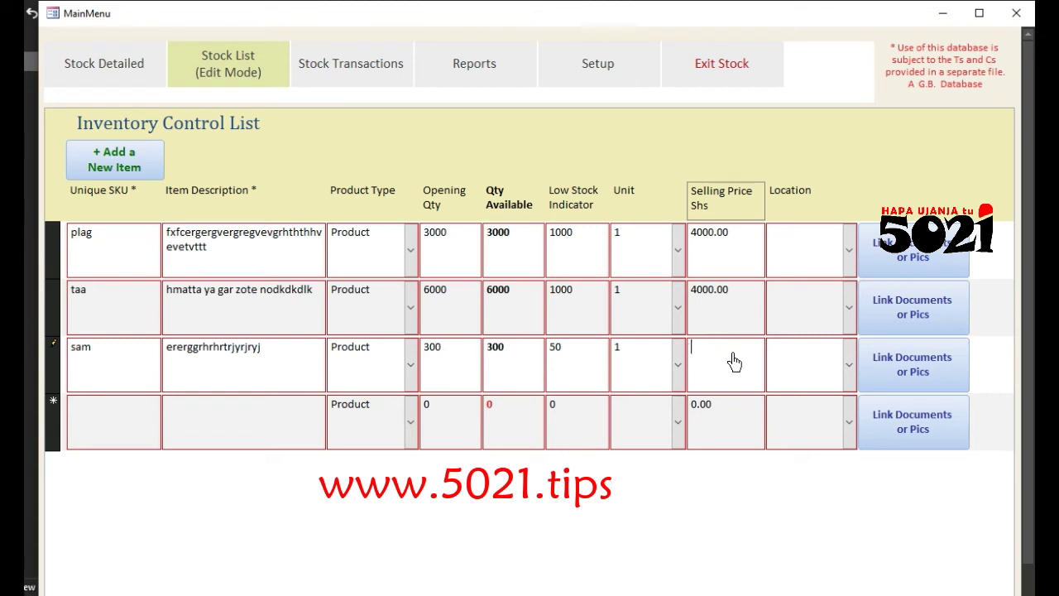
pyautogui.write('7000')
pyautogui.click(134, 258)
pyautogui.click(272, 248)
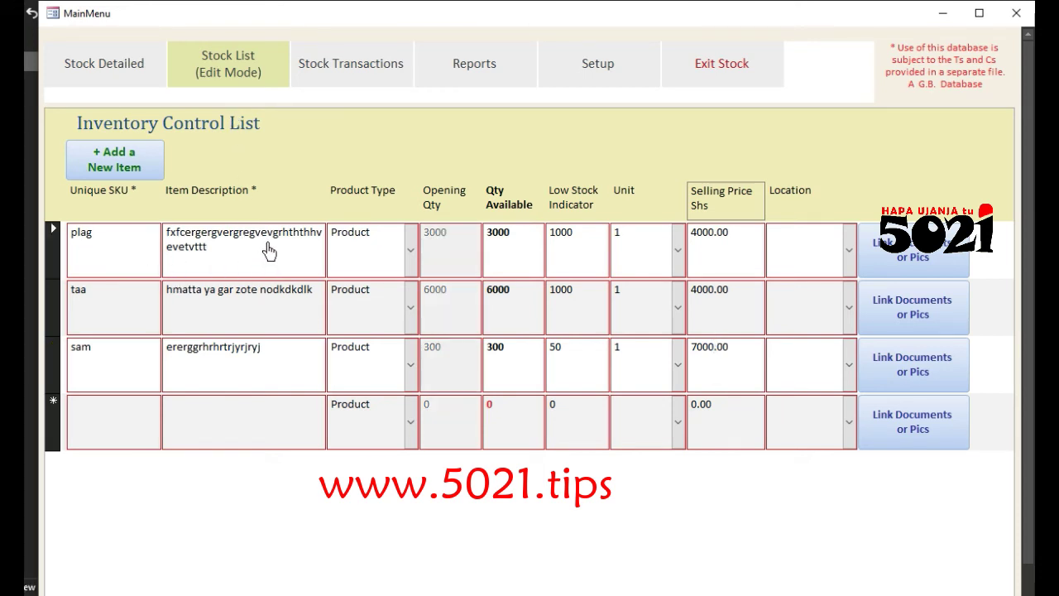